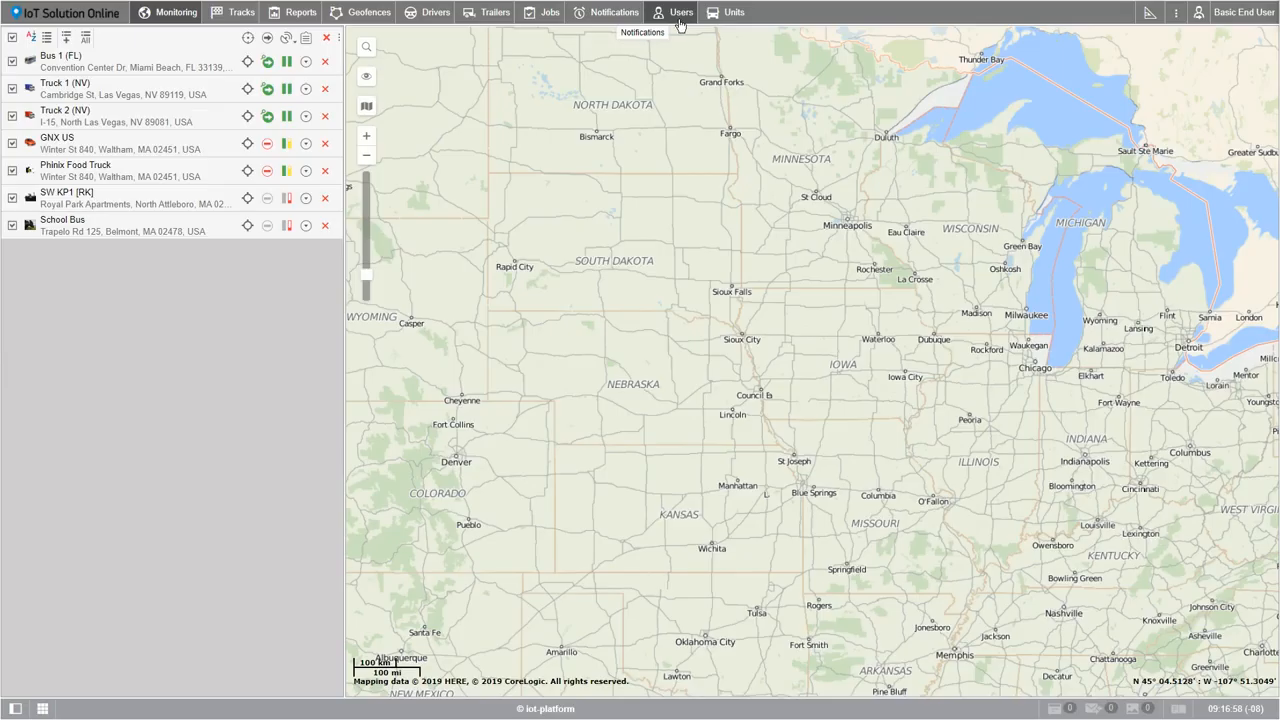
Step: Create a new user in the users section, enter the user's e-mail as the name, and enter and confirm the account password
{"action": "left_click", "coordinate": [678, 14]}
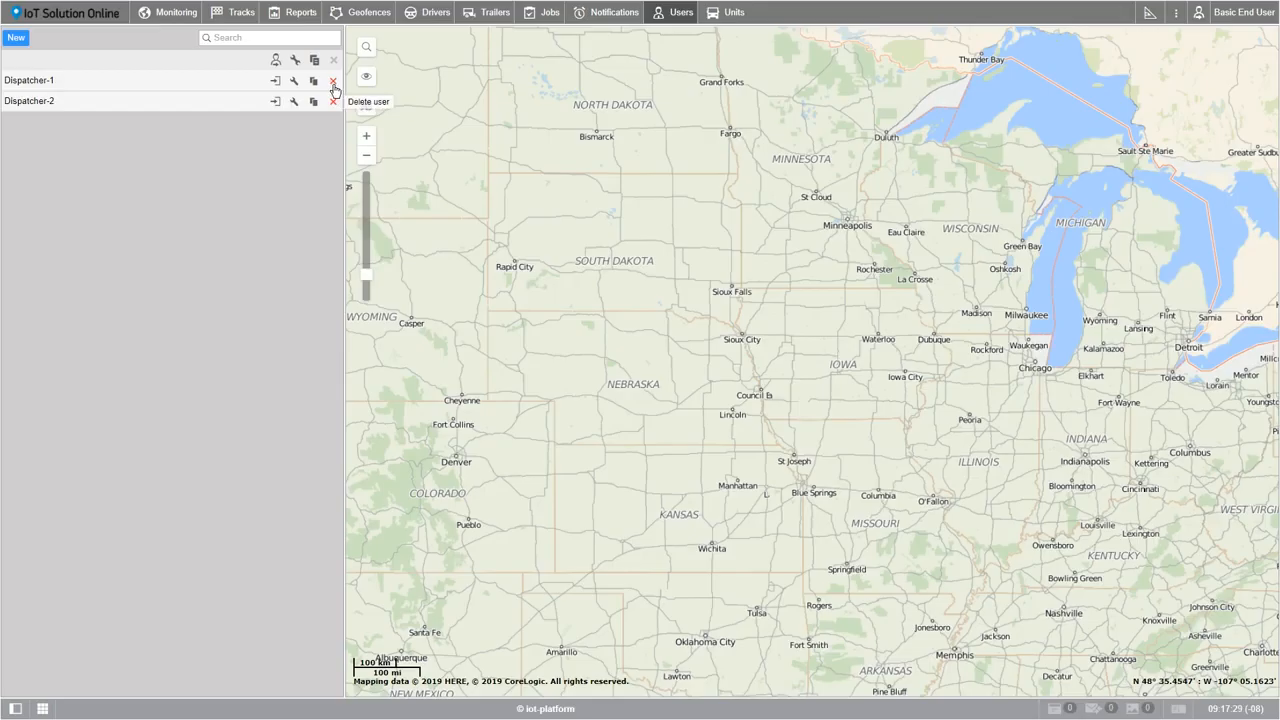
{"action": "left_click", "coordinate": [16, 40]}
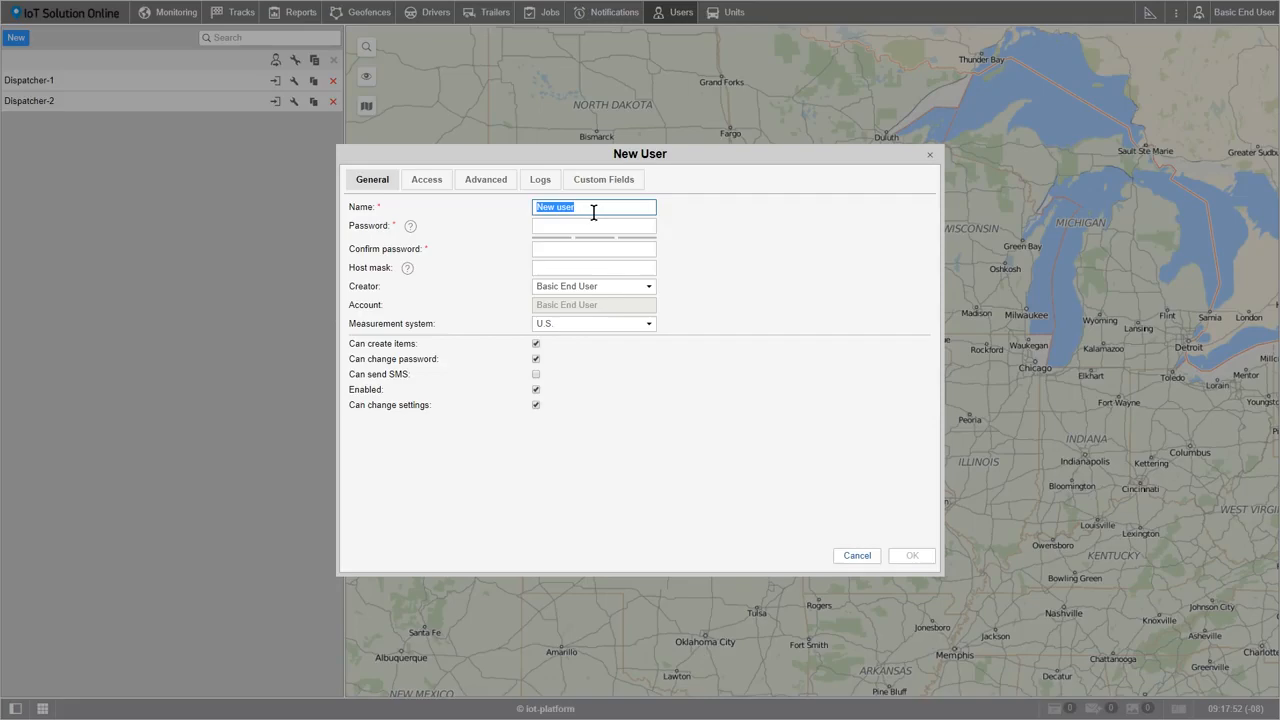
{"action": "type", "text": "basic@user.com"}
{"action": "key", "text": "Tab"}
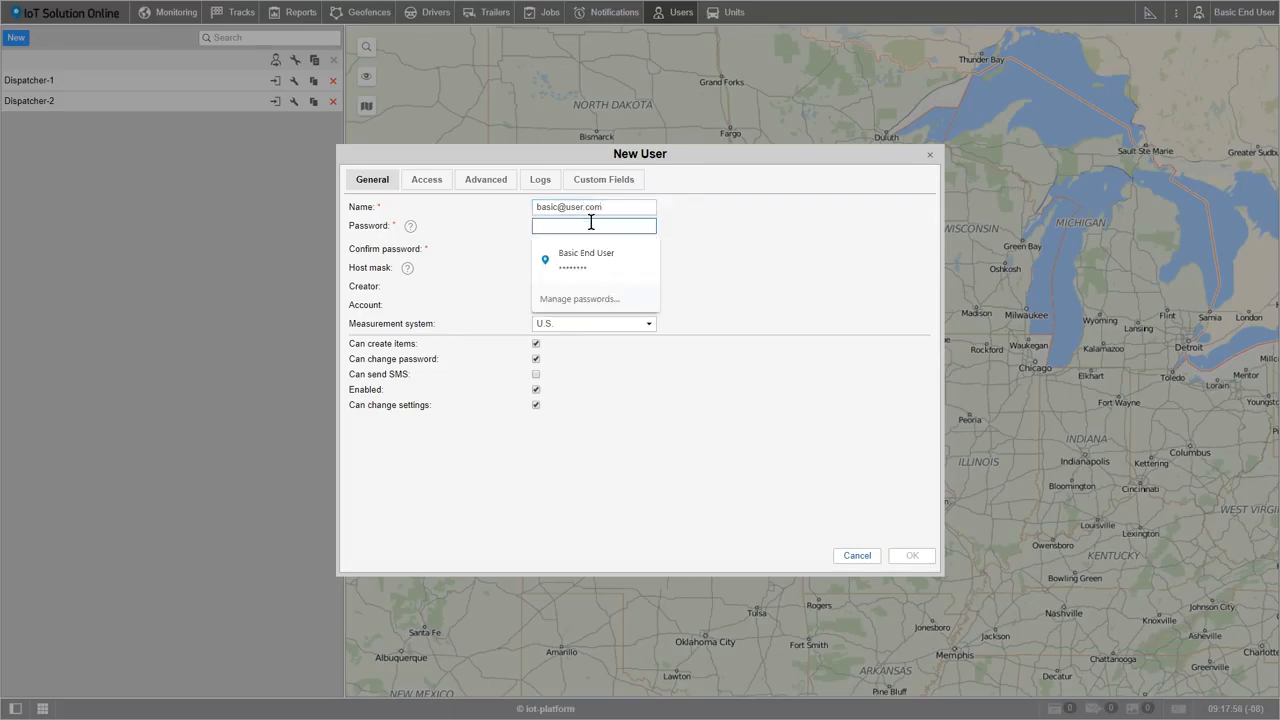
{"action": "type", "text": "••••••••••••••••••••"}
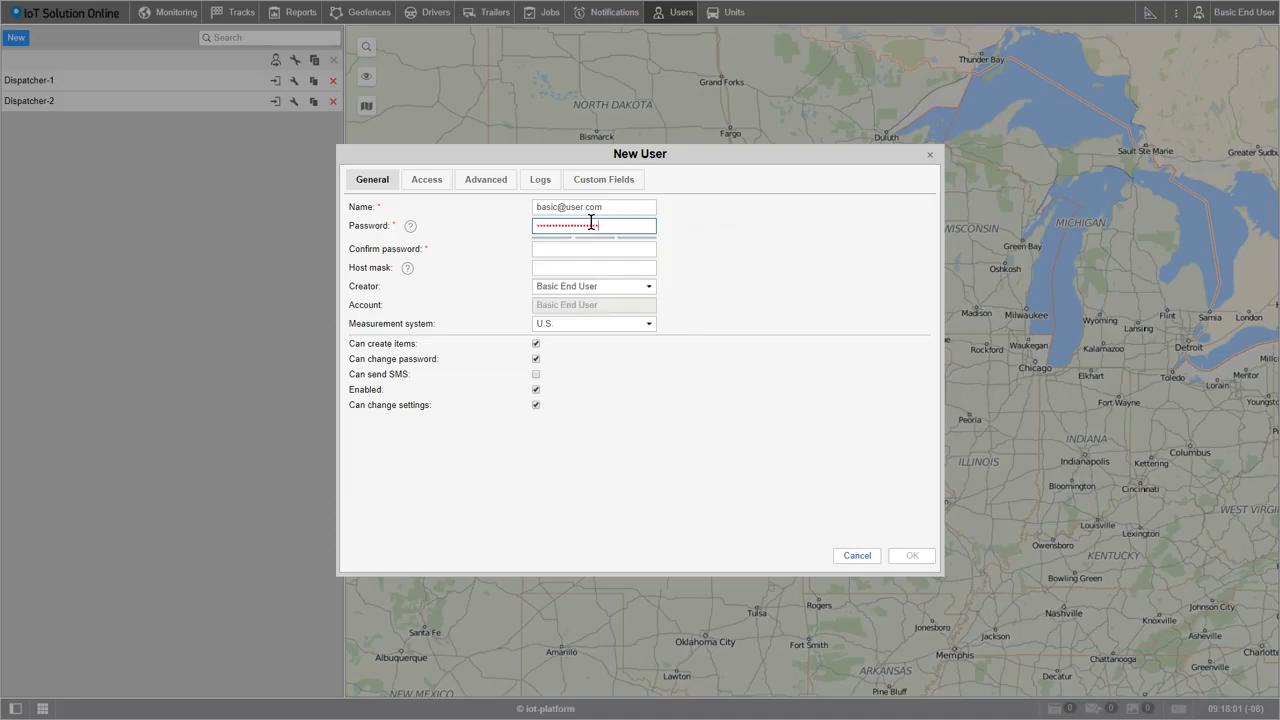
{"action": "left_click", "coordinate": [594, 249]}
{"action": "key", "text": "ctrl+v"}
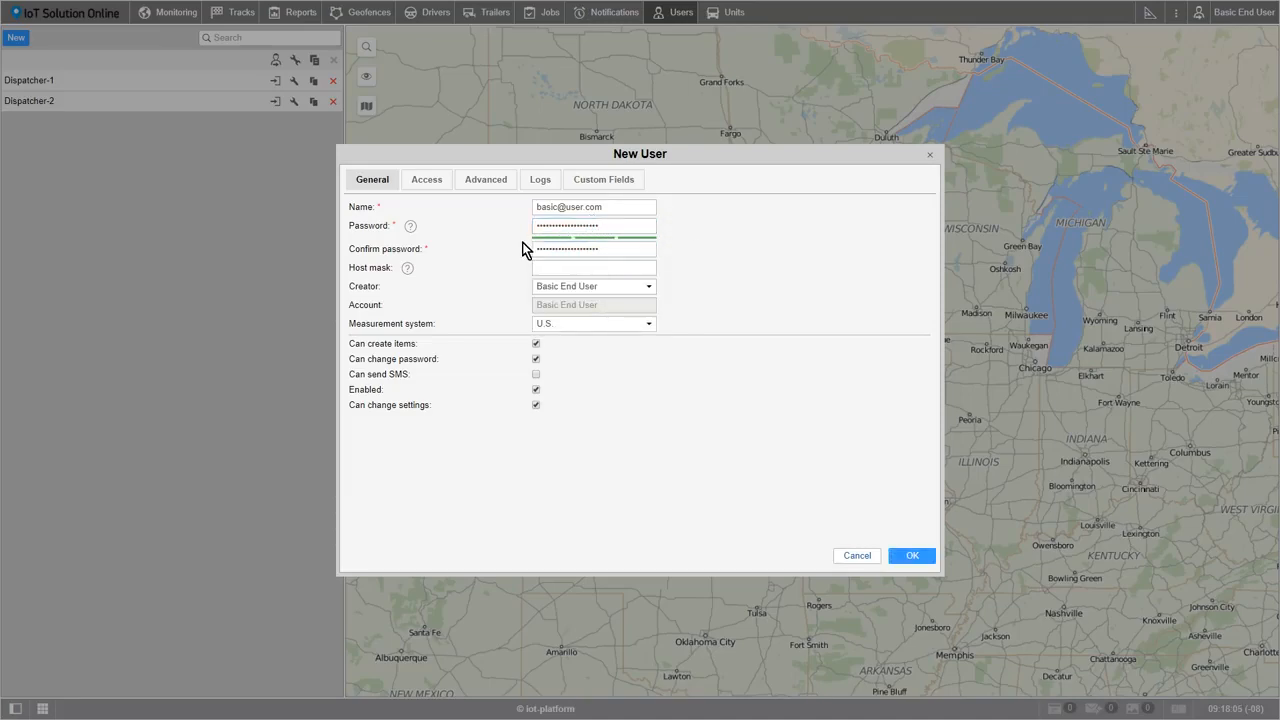
Step: Set the new user's creator to Dispatcher-2 and the measurement system to U.S
{"action": "mouse_move", "coordinate": [410, 228]}
{"action": "mouse_move", "coordinate": [408, 271]}
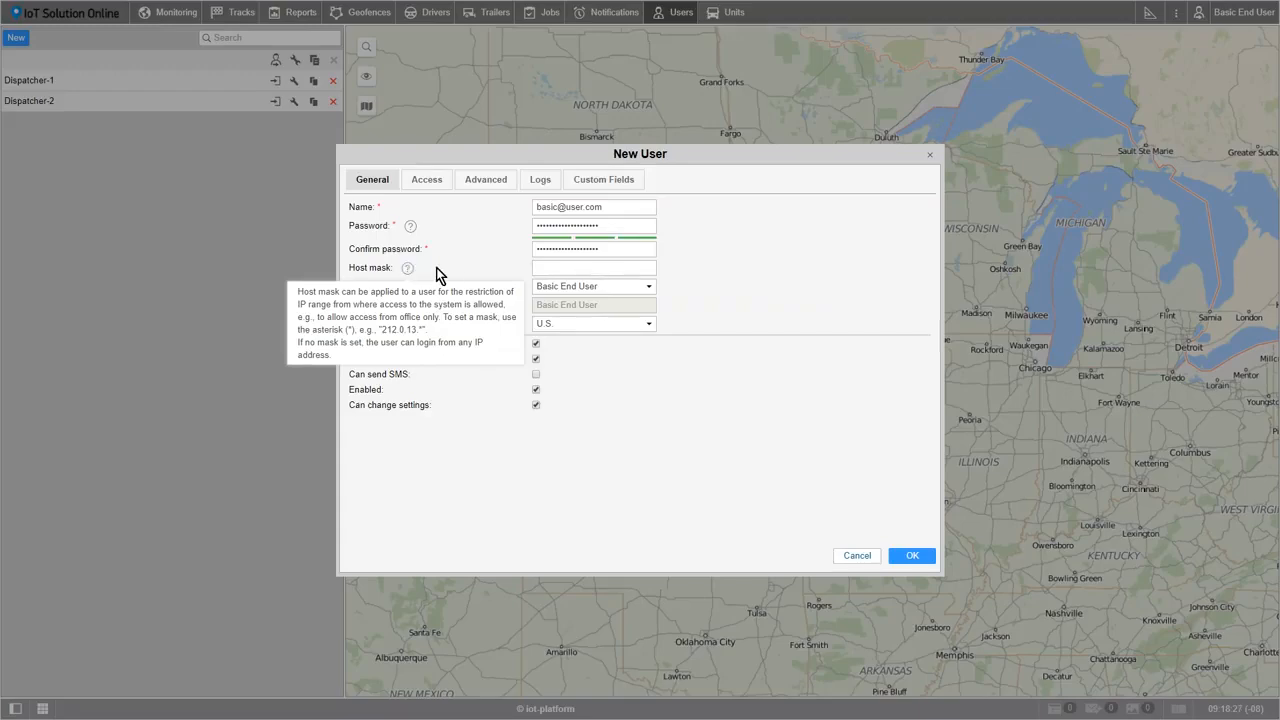
{"action": "left_click", "coordinate": [651, 287]}
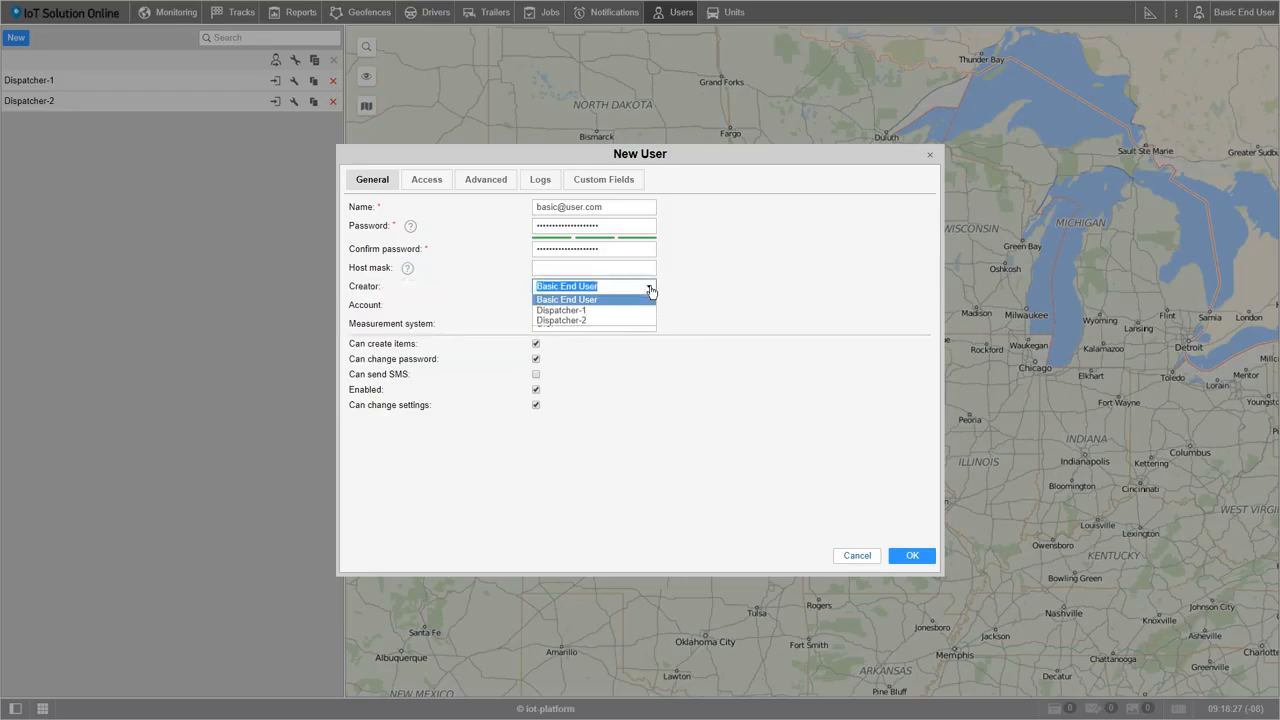
{"action": "left_click", "coordinate": [596, 321]}
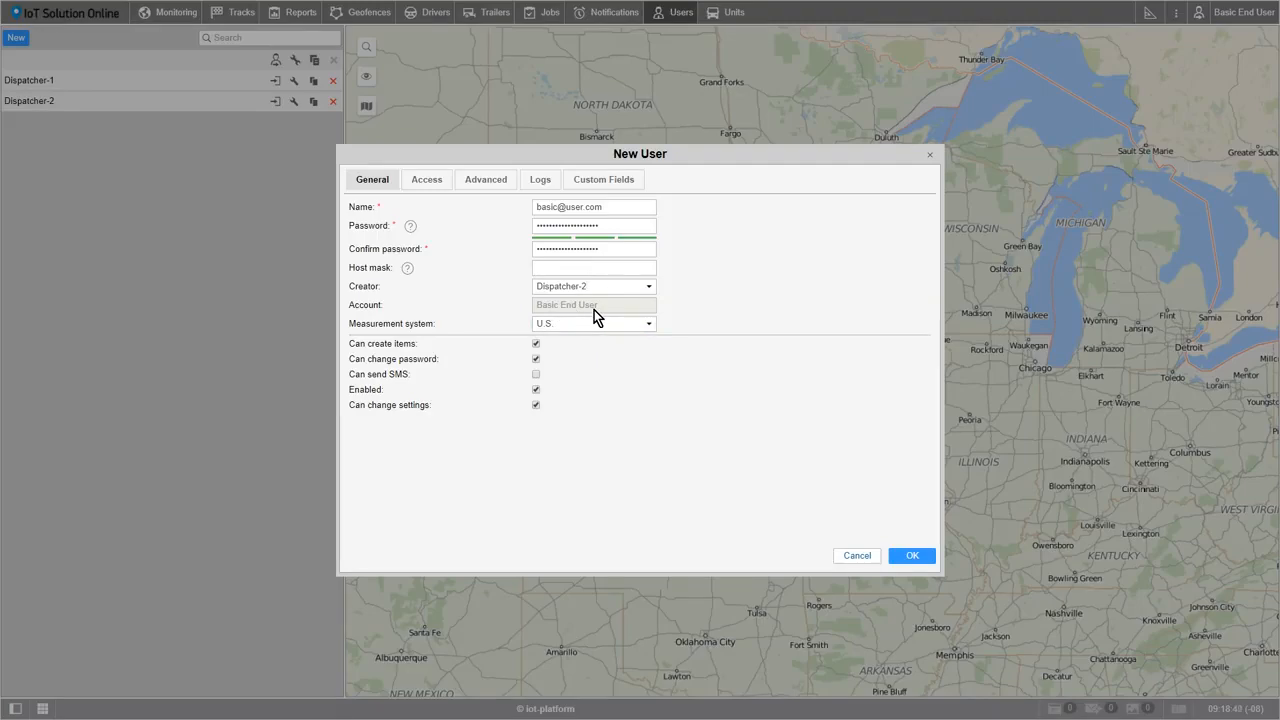
{"action": "left_click", "coordinate": [648, 325]}
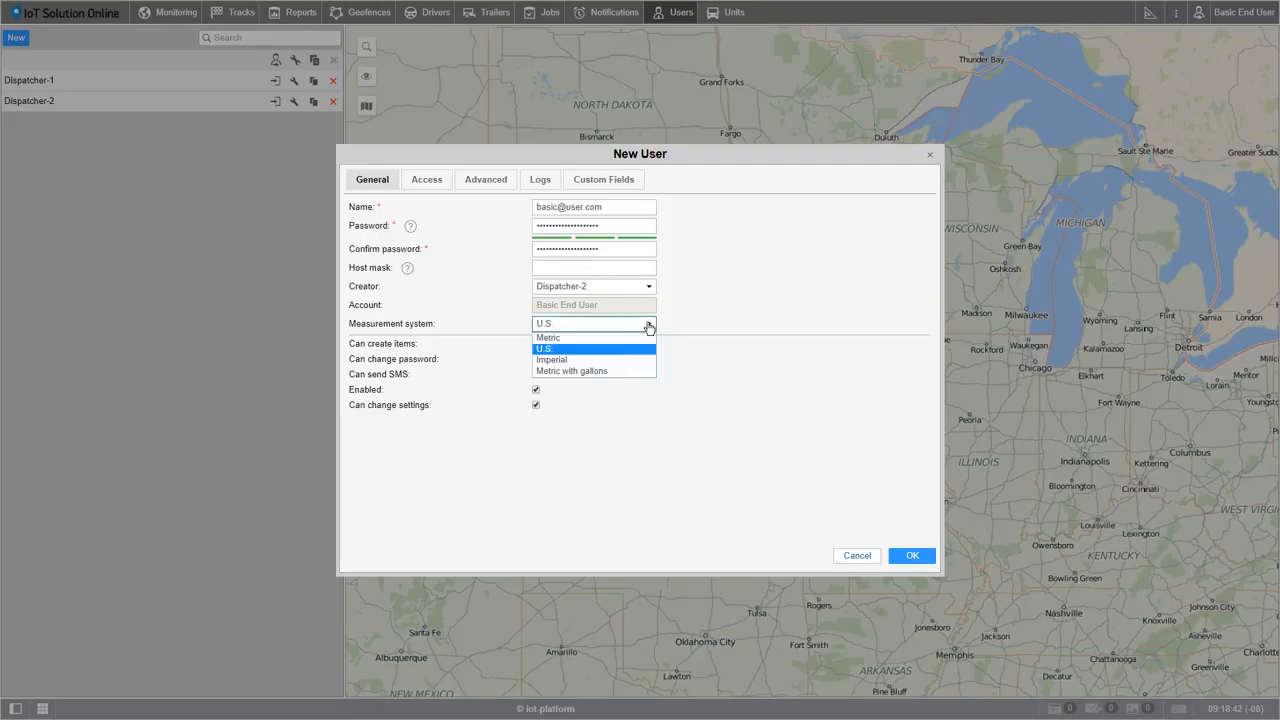
{"action": "left_click", "coordinate": [624, 345]}
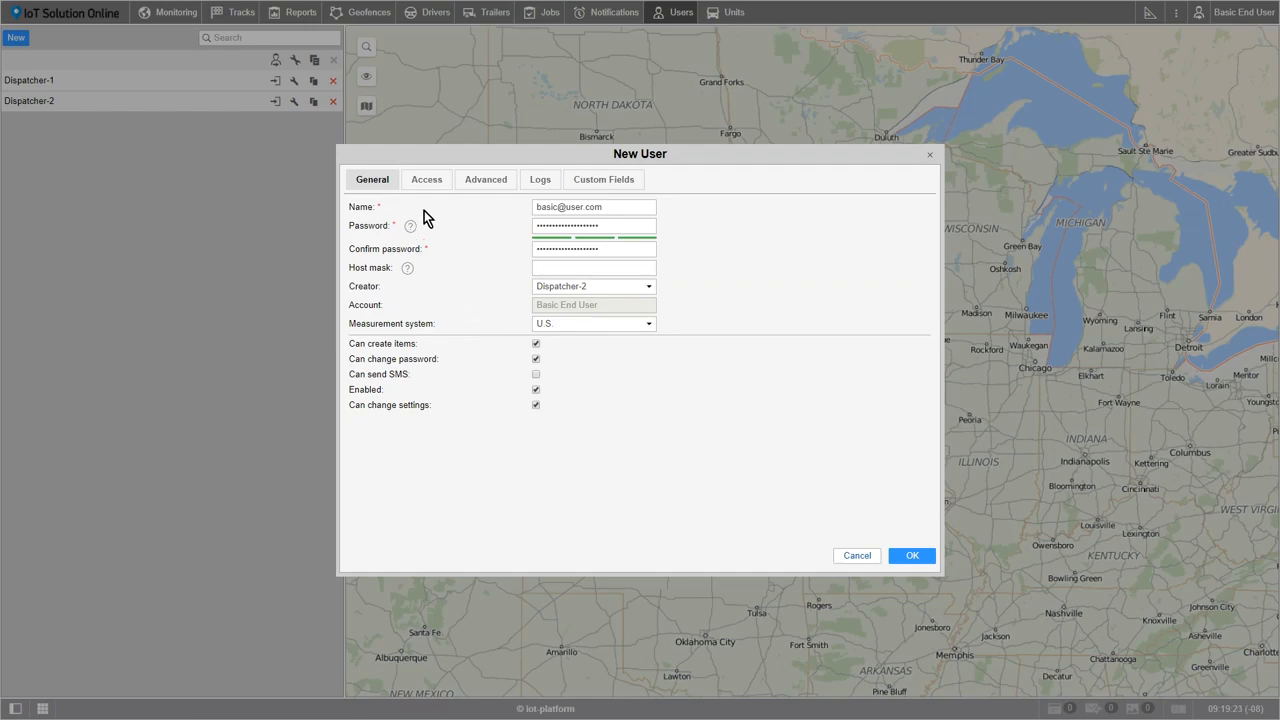
Step: Grant the new user full access to all units from Bus 1 (FL) to Truck 2 (NV) and to the Basic End User resource
{"action": "left_click", "coordinate": [418, 182]}
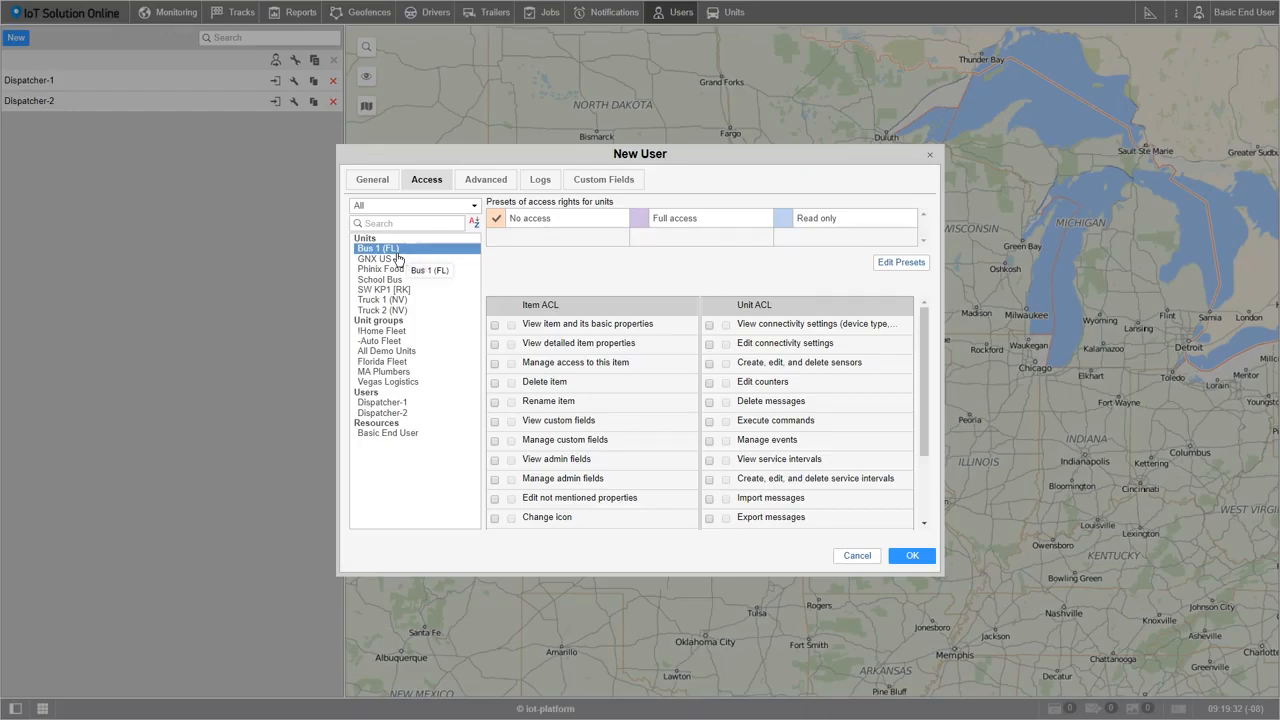
{"action": "left_click", "coordinate": [400, 311], "text": "shift"}
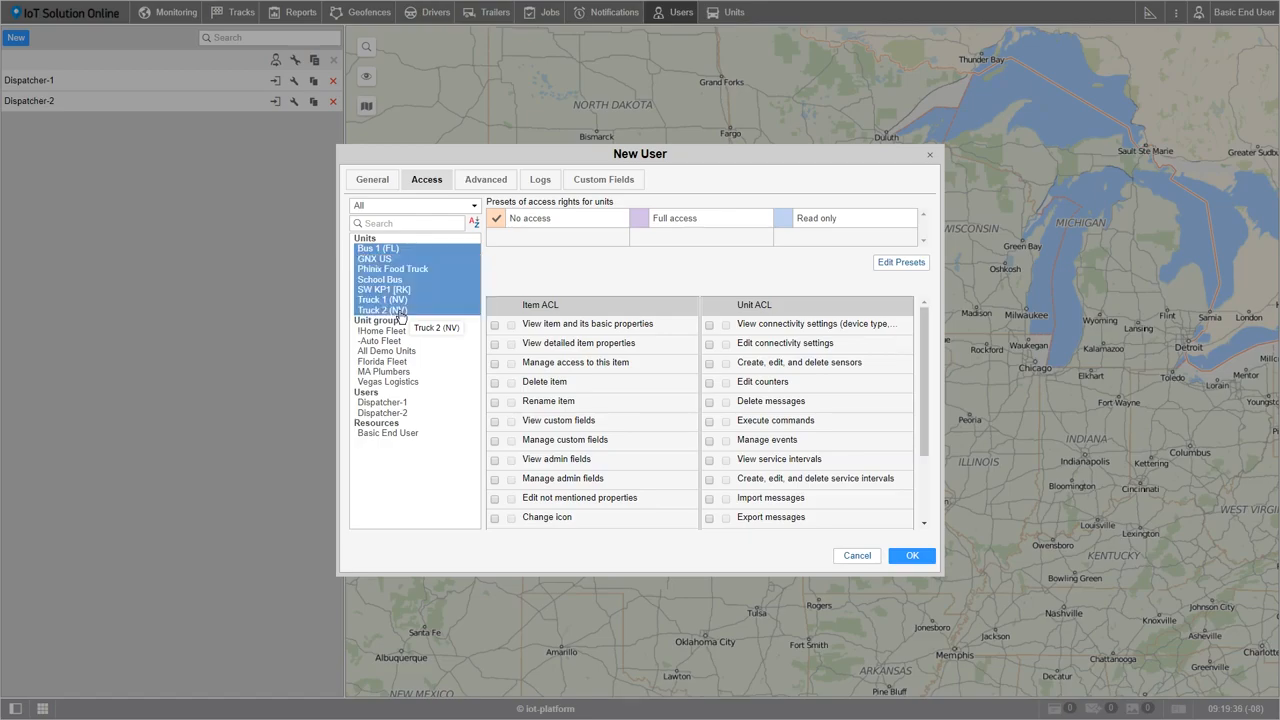
{"action": "left_click", "coordinate": [641, 221]}
{"action": "left_click", "coordinate": [396, 433]}
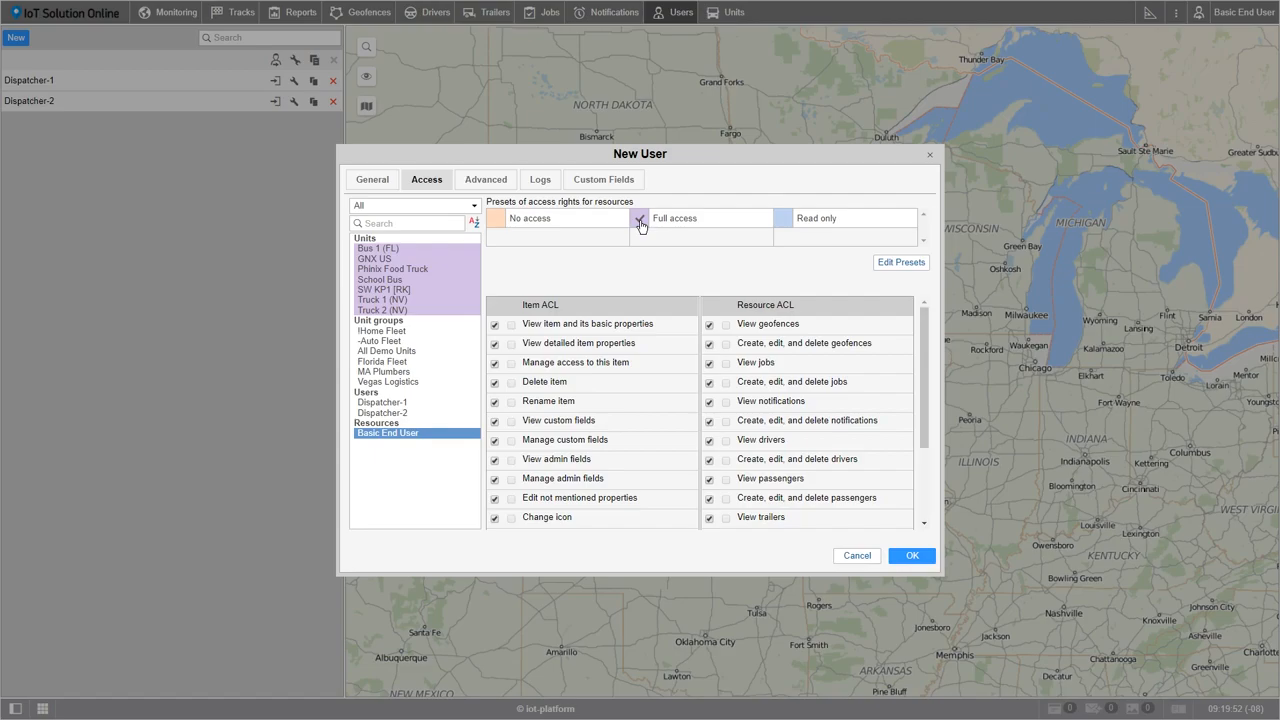
Step: Fill in the new user's contact e-mail and enable notification about account blocking by e-mail
{"action": "left_click", "coordinate": [481, 186]}
{"action": "left_click_drag", "start_coordinate": [576, 204], "coordinate": [735, 212]}
{"action": "type", "text": "basci"}
{"action": "key", "text": "BackSpace"}
{"action": "key", "text": "BackSpace"}
{"action": "type", "text": "ic"}
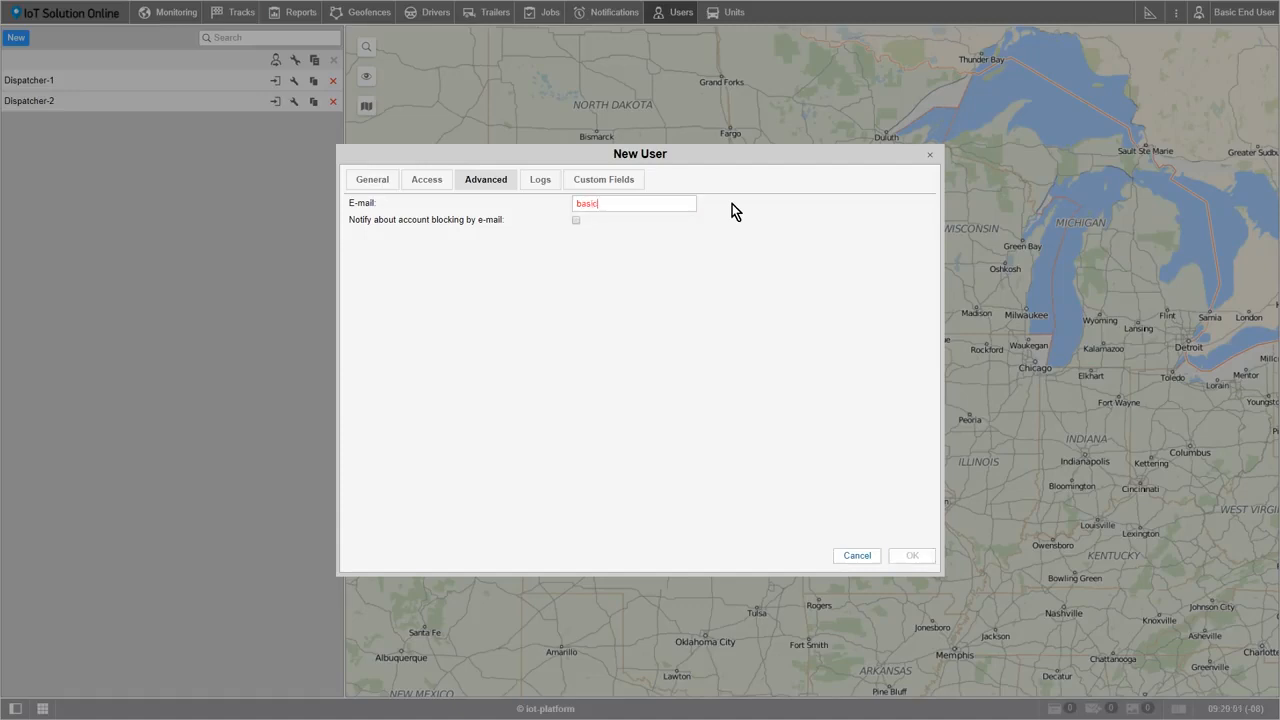
{"action": "type", "text": "@user.com"}
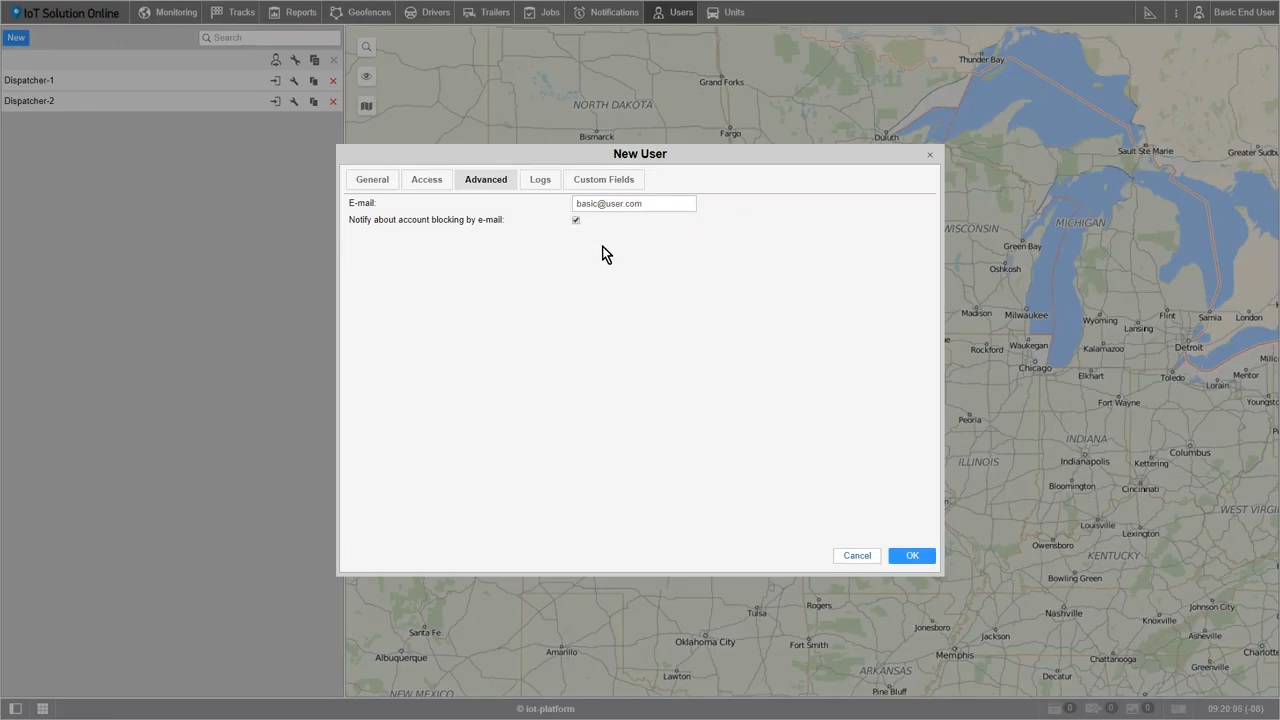
Step: Examine the message type and time range filters of the new user's logs
{"action": "left_click", "coordinate": [544, 182]}
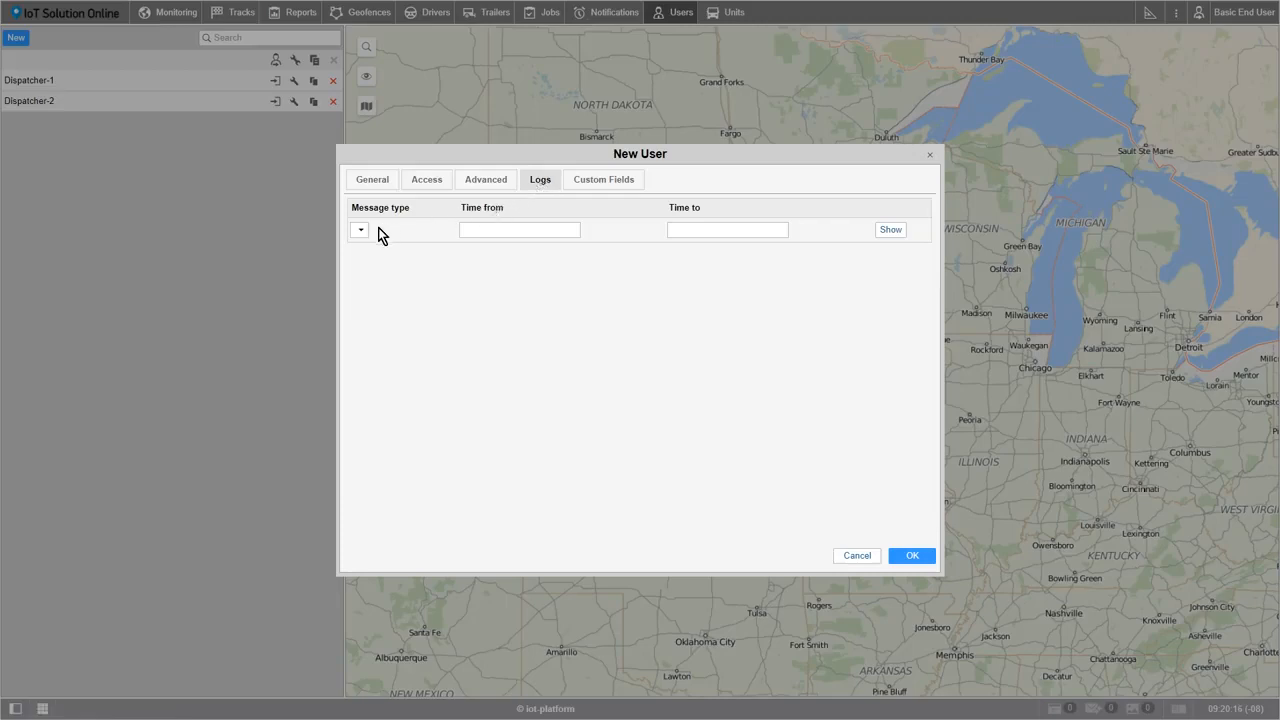
{"action": "left_click", "coordinate": [485, 228]}
{"action": "left_click", "coordinate": [691, 224]}
Step: Add a custom field with its checkbox ticked, named Position with the value Dispatcher, and save the new user
{"action": "left_click", "coordinate": [613, 190]}
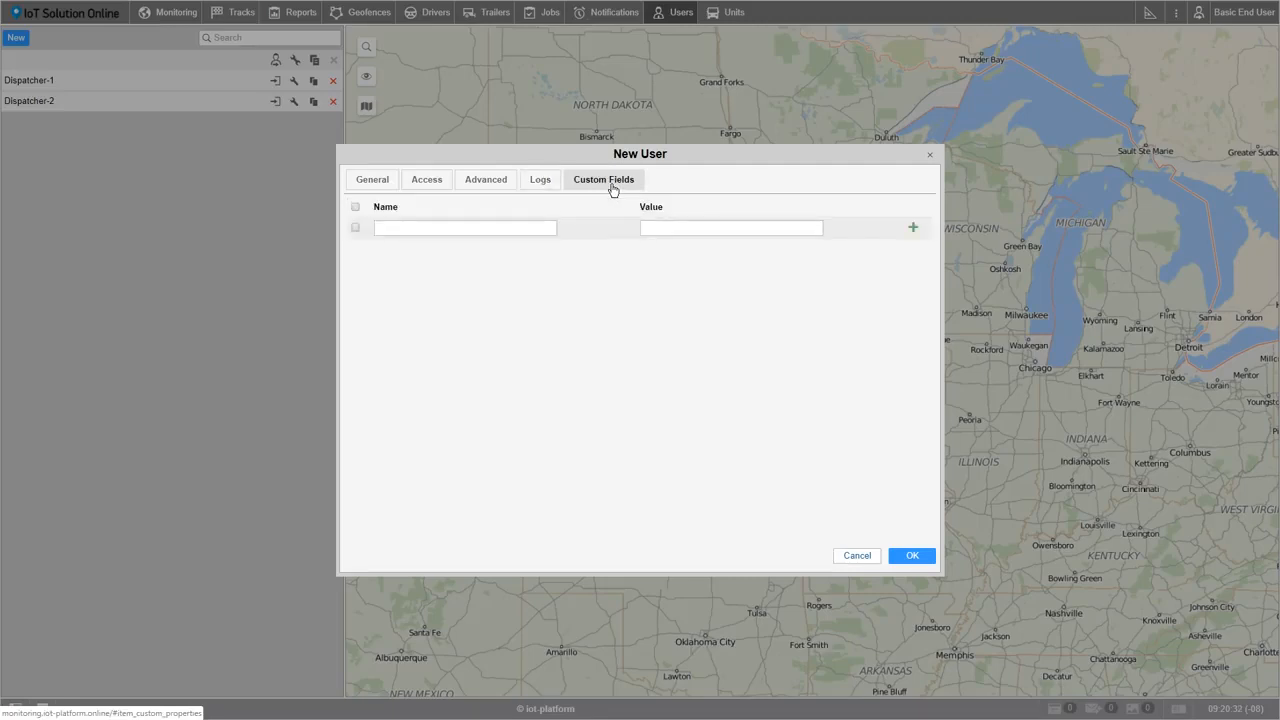
{"action": "left_click", "coordinate": [356, 228]}
{"action": "left_click", "coordinate": [415, 229]}
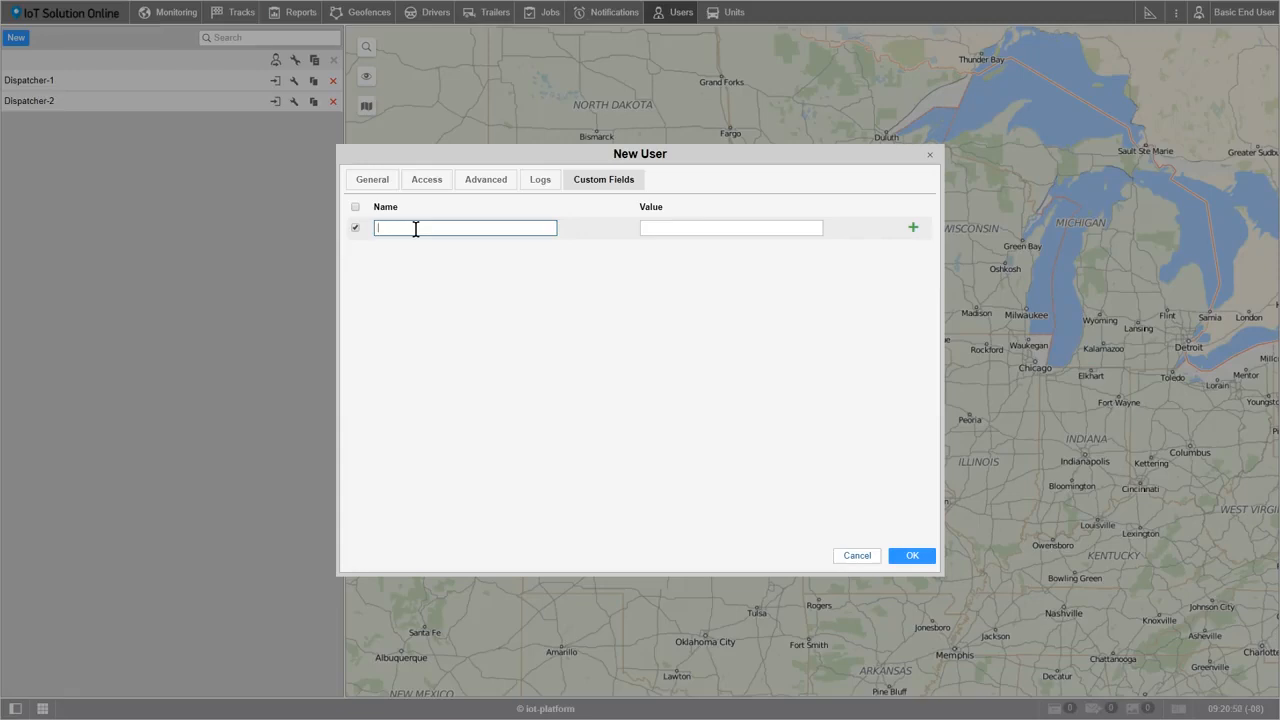
{"action": "type", "text": "Position"}
{"action": "left_click", "coordinate": [646, 226]}
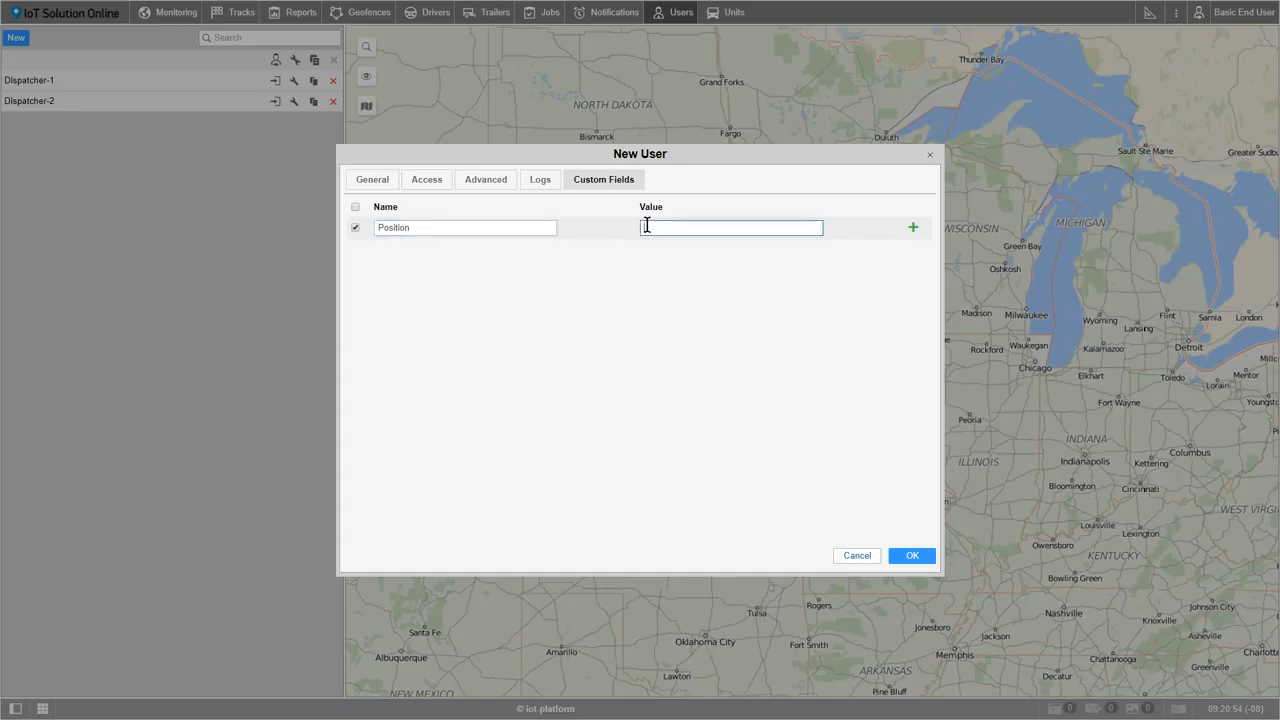
{"action": "type", "text": "Dispatcher"}
{"action": "left_click", "coordinate": [913, 228]}
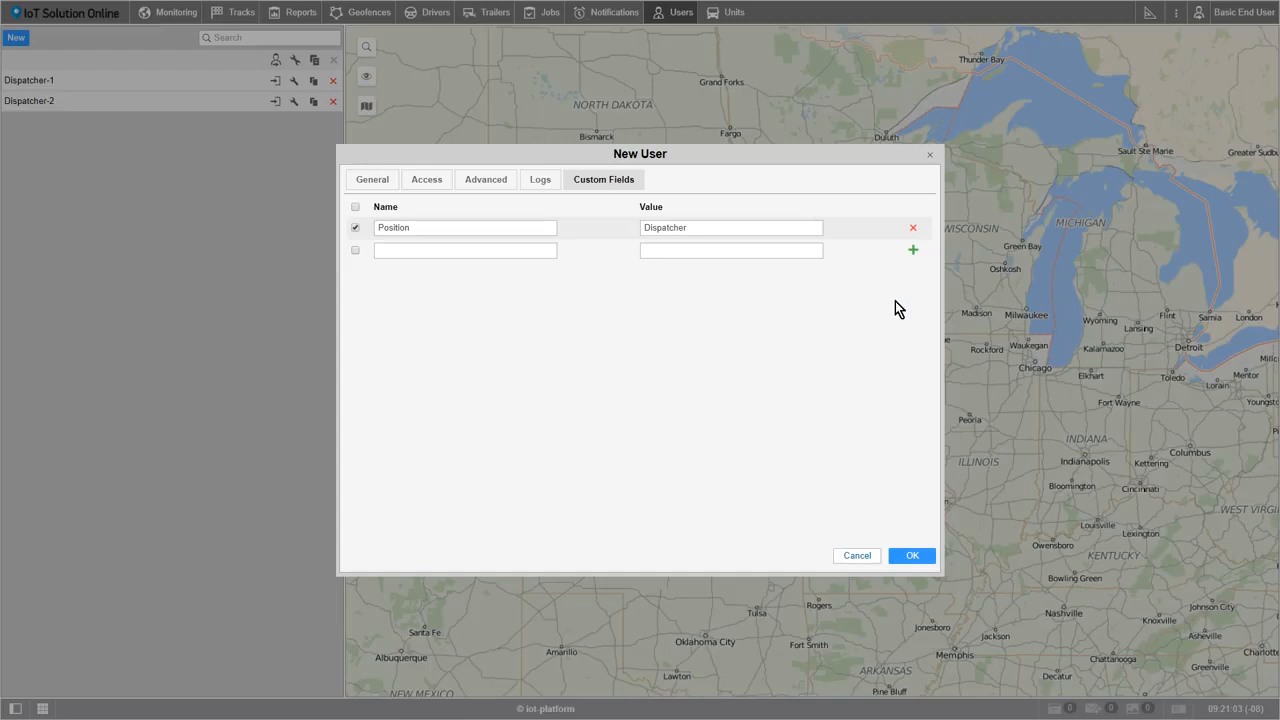
{"action": "left_click", "coordinate": [915, 558]}
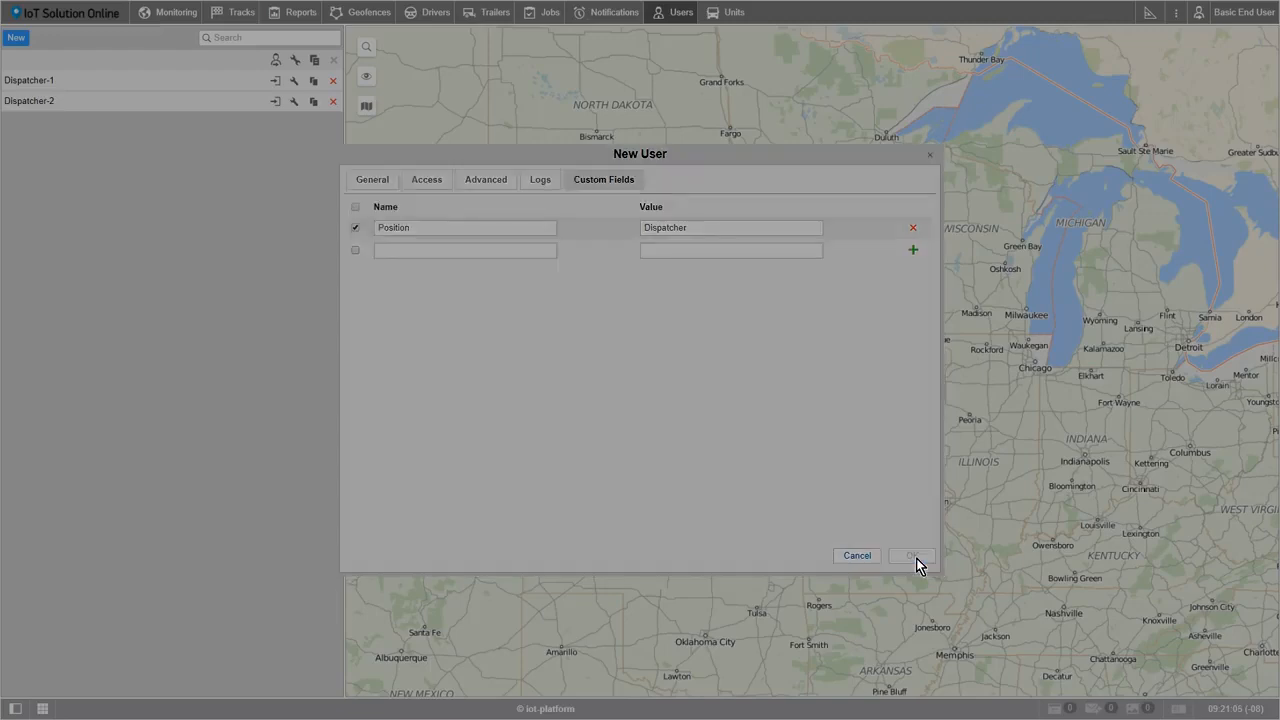